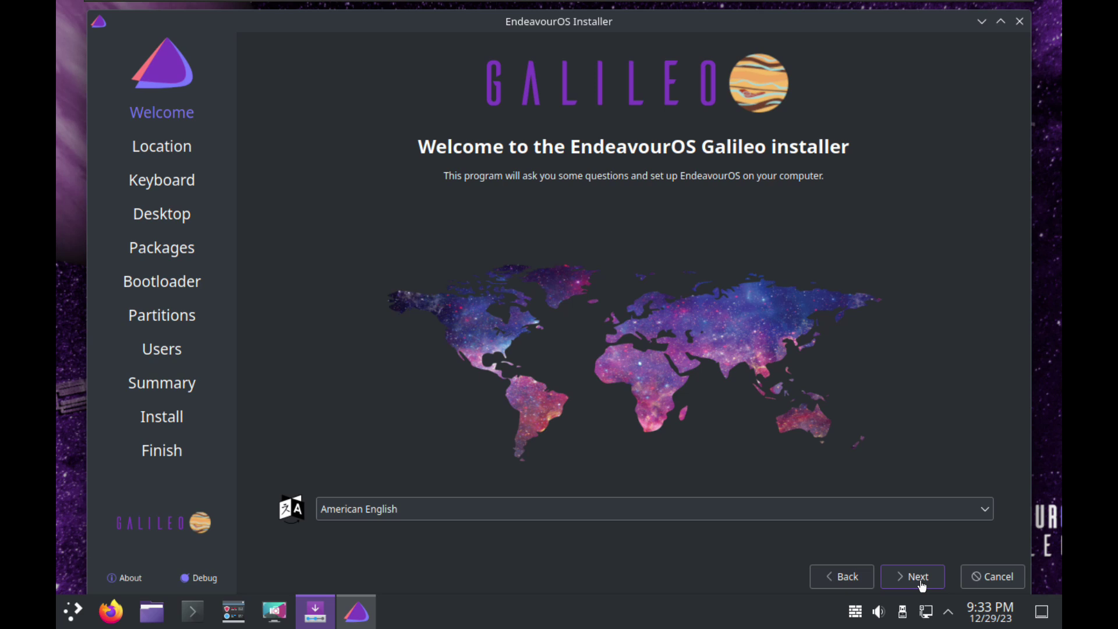
# Keep American English as the installer language, set the time zone to America/New York, and accept the default keyboard layout.
pyautogui.click(922, 586)
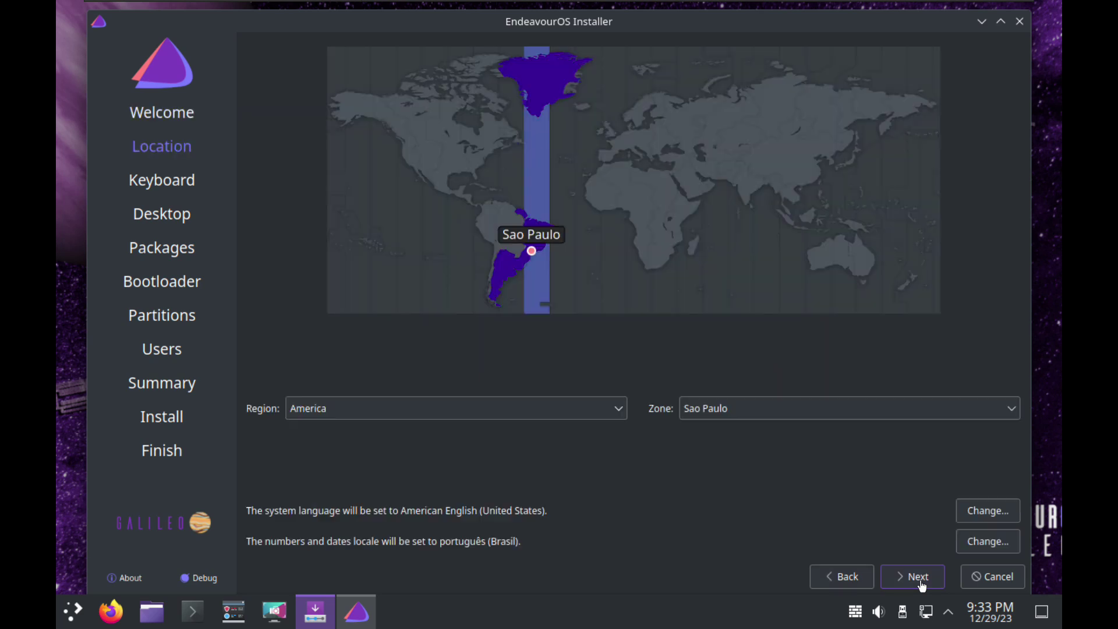
pyautogui.click(460, 176)
pyautogui.click(469, 176)
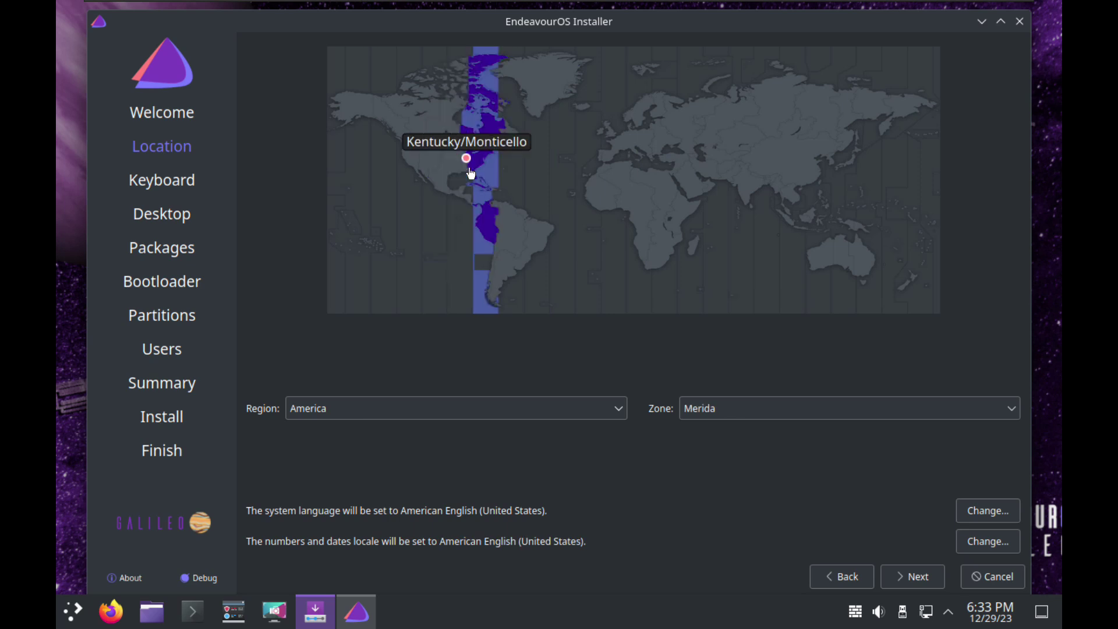
pyautogui.click(479, 155)
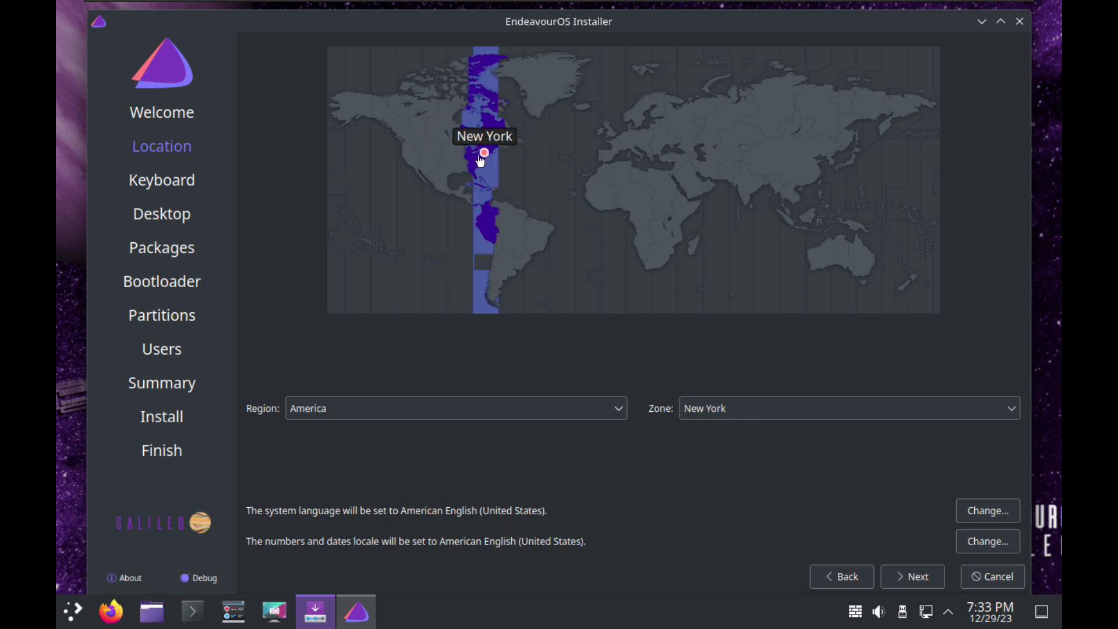
pyautogui.click(907, 586)
pyautogui.click(908, 589)
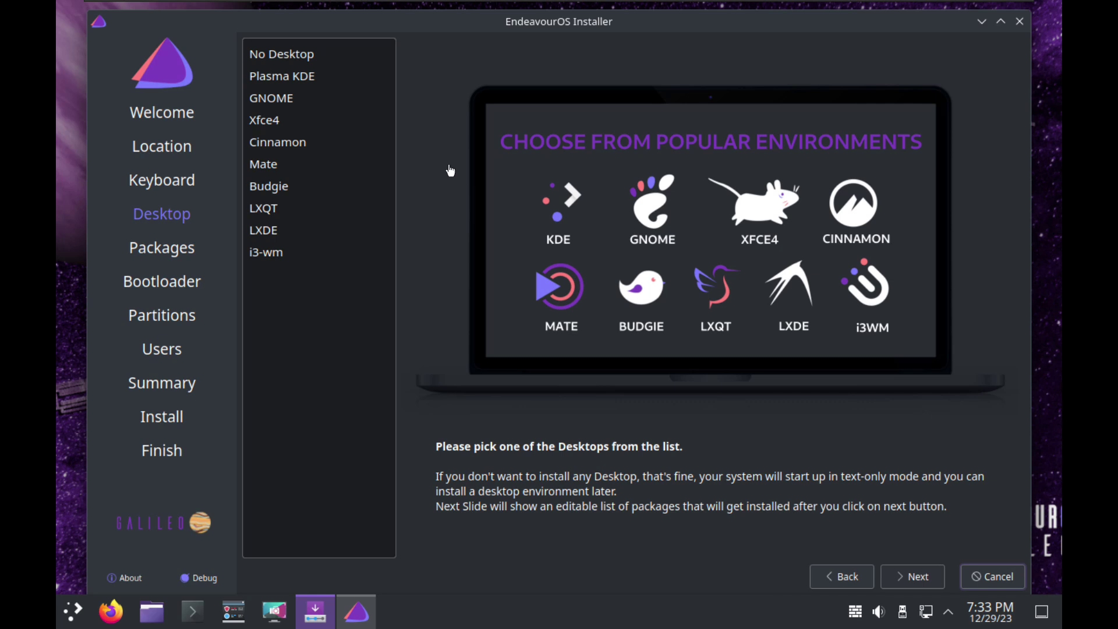
# Preview the available desktop options, from Plasma KDE through i3-wm, plus No Desktop.
pyautogui.click(351, 81)
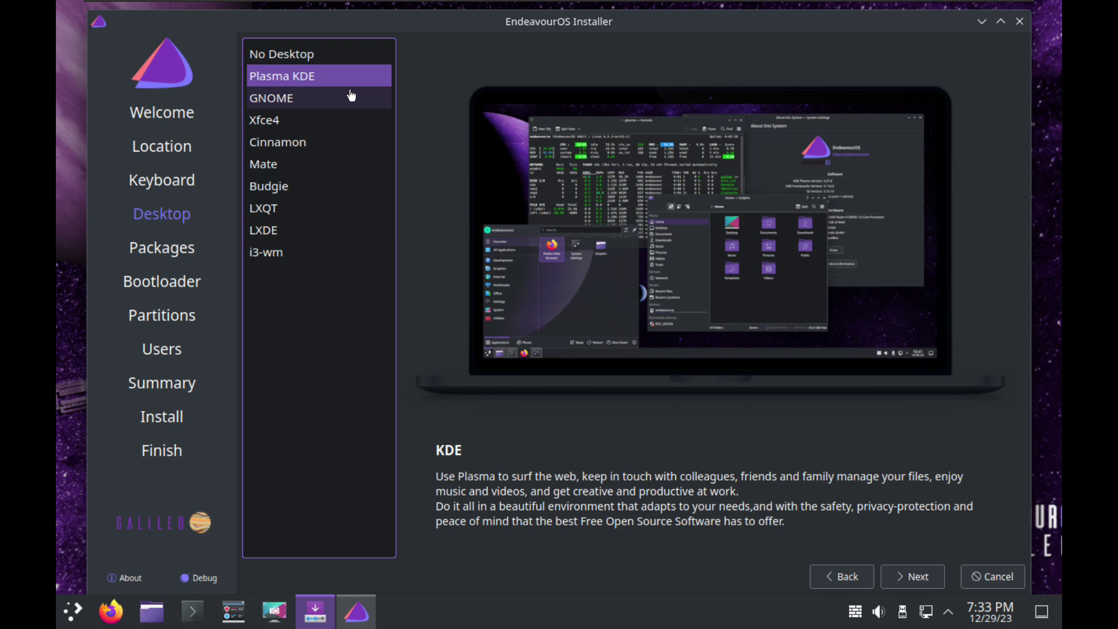
pyautogui.click(351, 97)
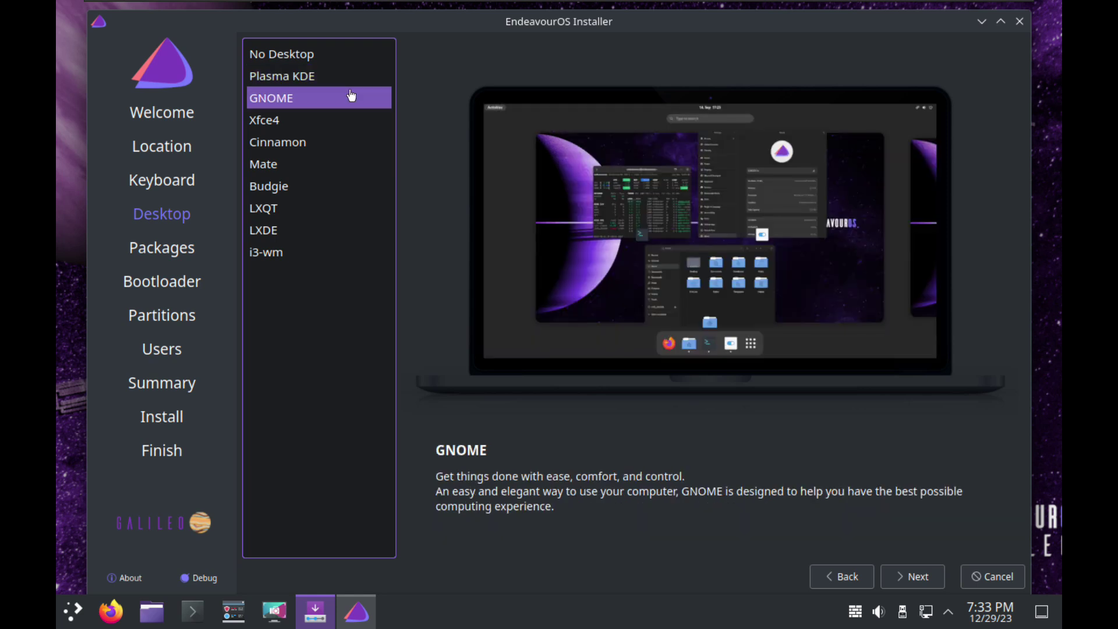
pyautogui.click(336, 121)
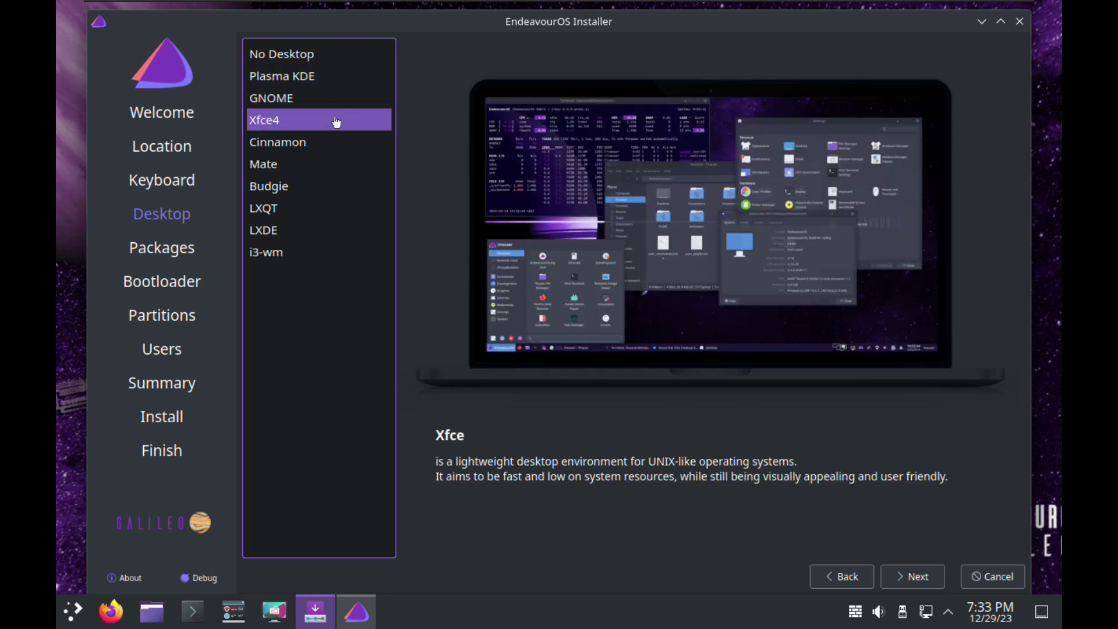
pyautogui.click(338, 142)
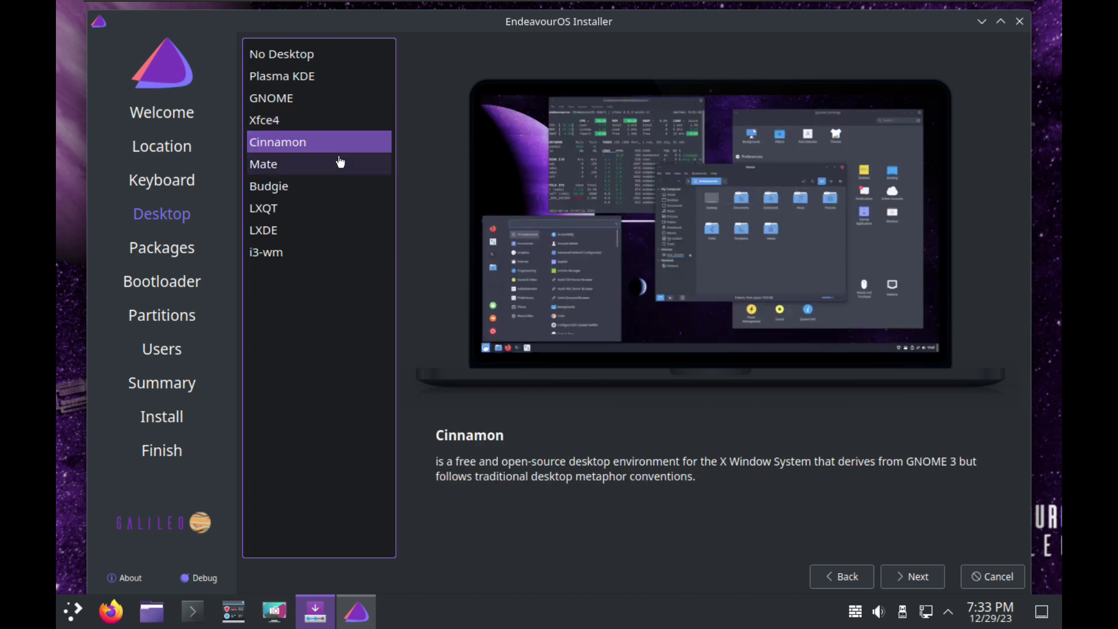
pyautogui.click(340, 161)
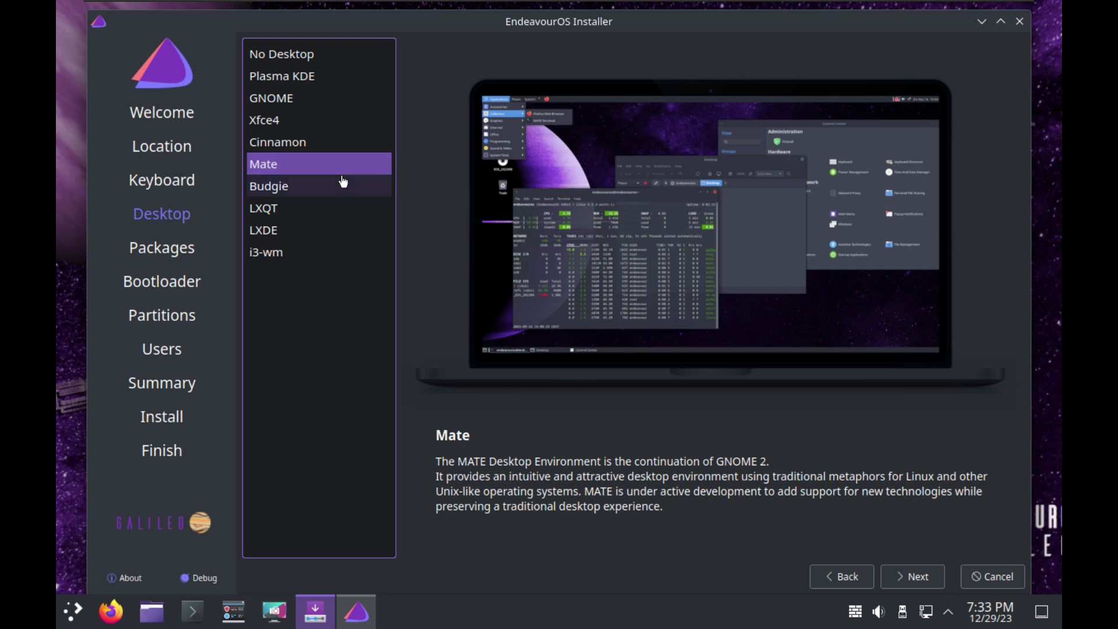
pyautogui.click(343, 182)
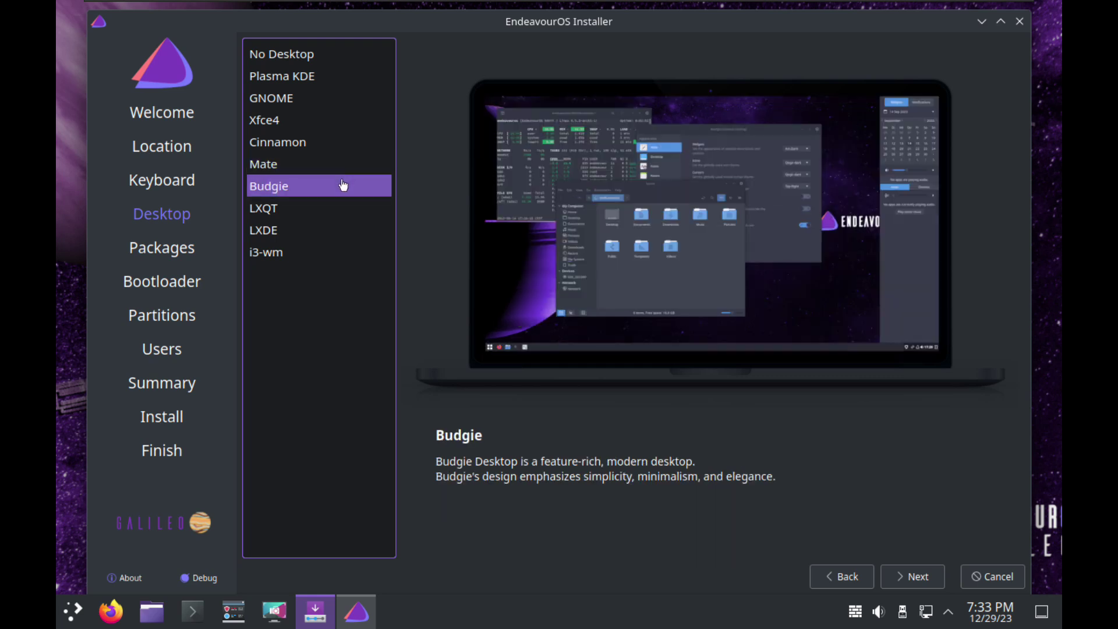
pyautogui.click(343, 212)
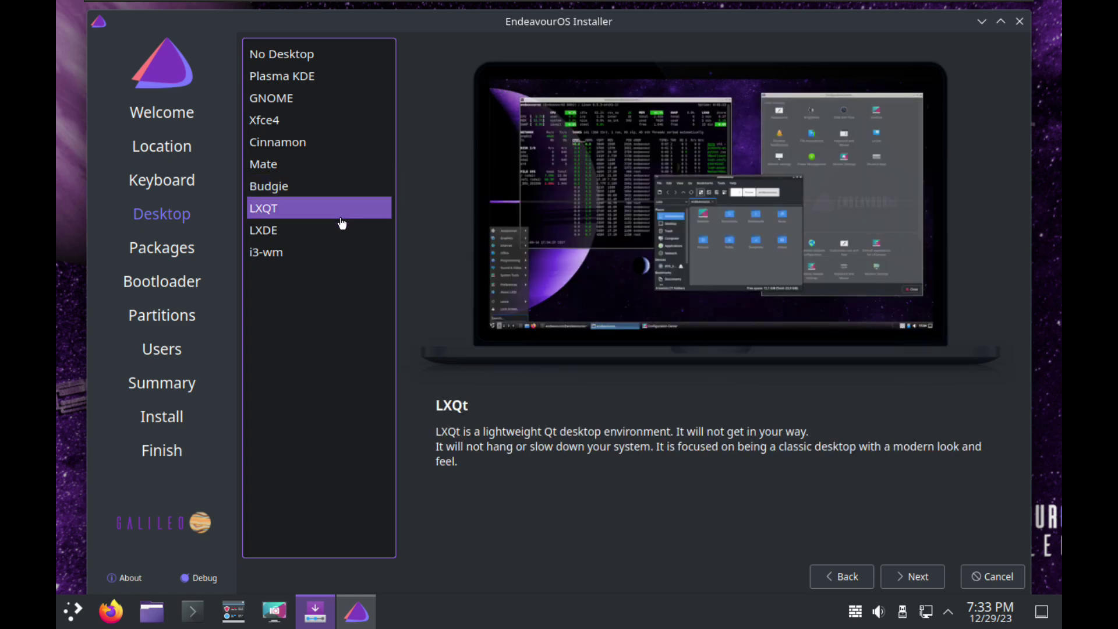
pyautogui.click(340, 230)
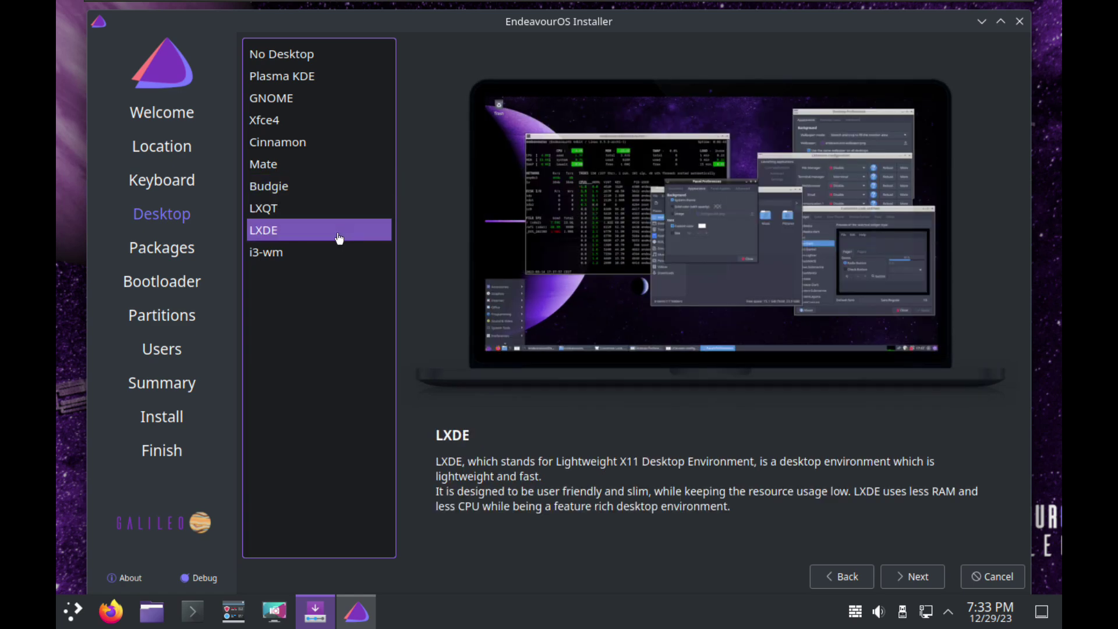
pyautogui.click(340, 250)
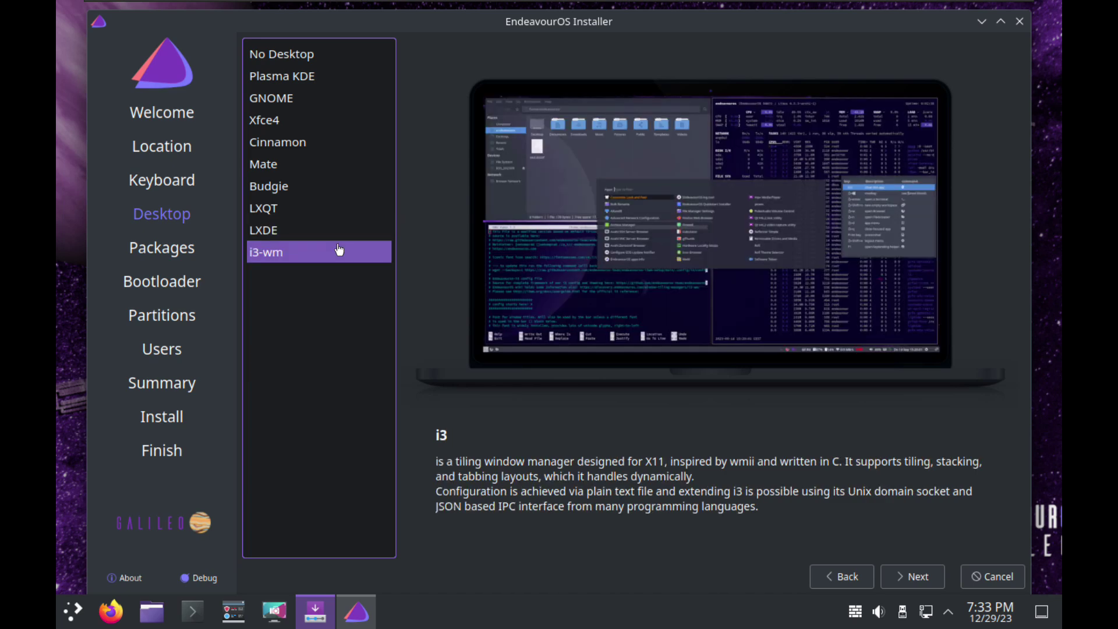
pyautogui.click(336, 57)
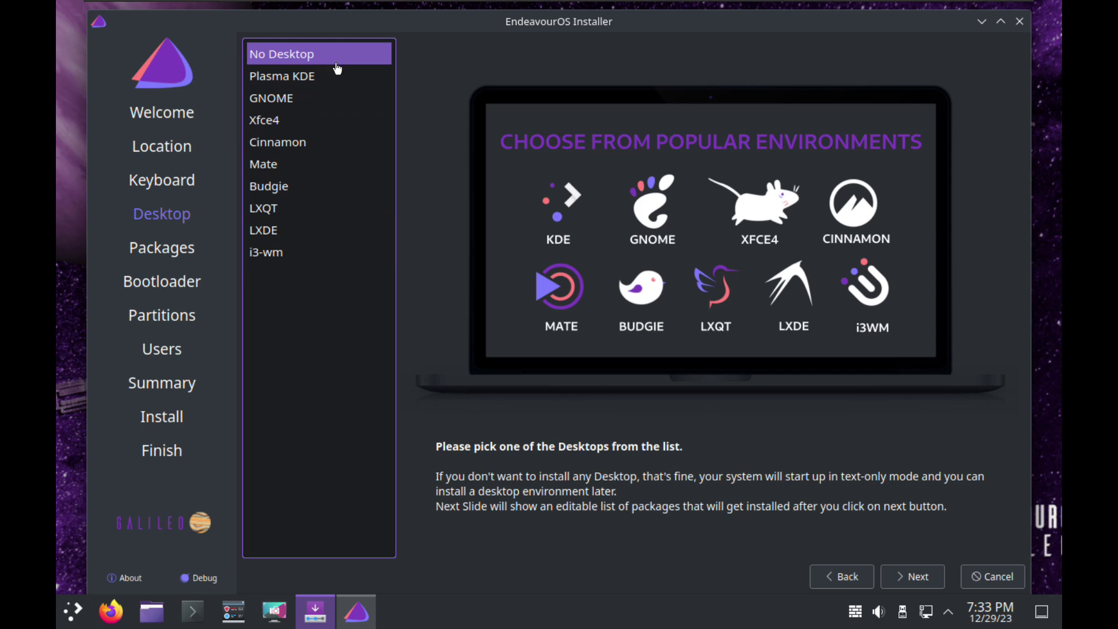
pyautogui.click(338, 87)
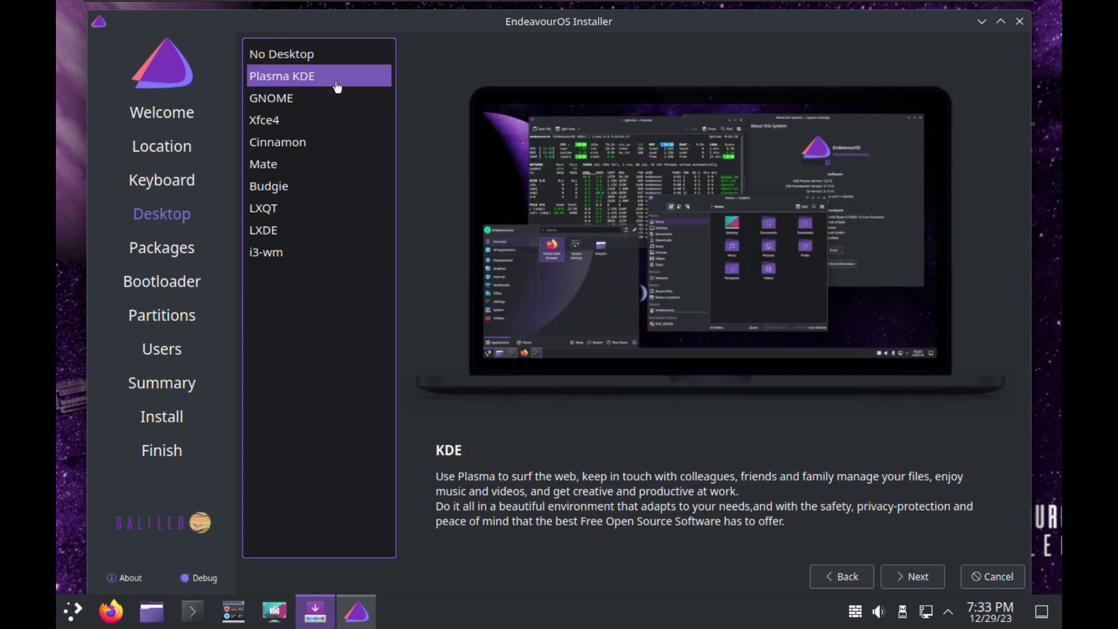
# Choose Cinnamon as the desktop environment and accept the default package selection.
pyautogui.click(335, 143)
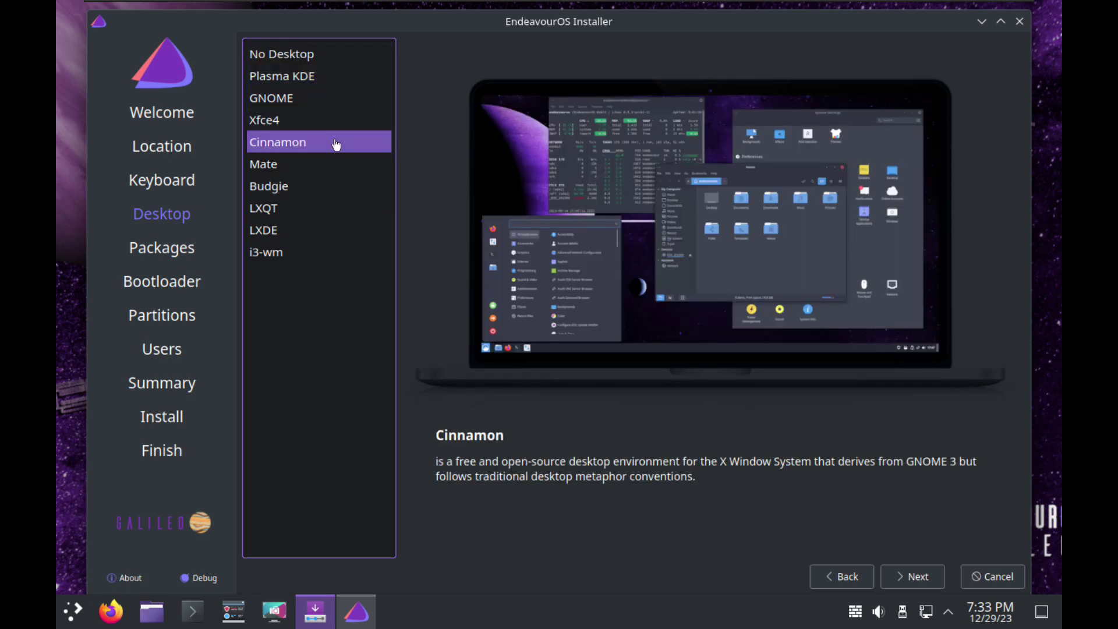
pyautogui.click(897, 576)
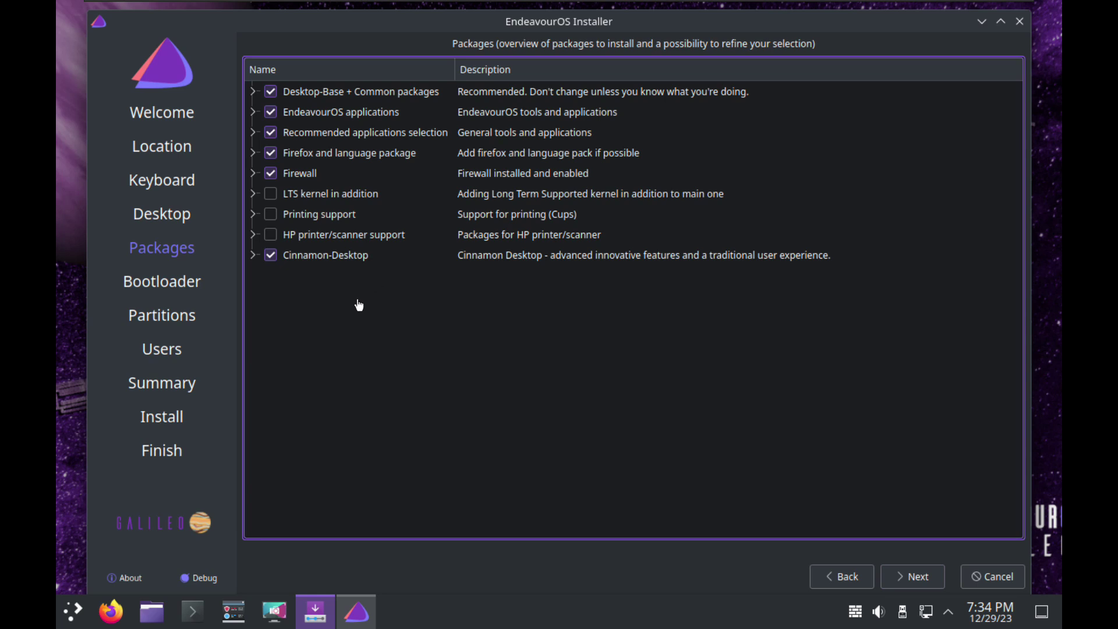
pyautogui.click(930, 578)
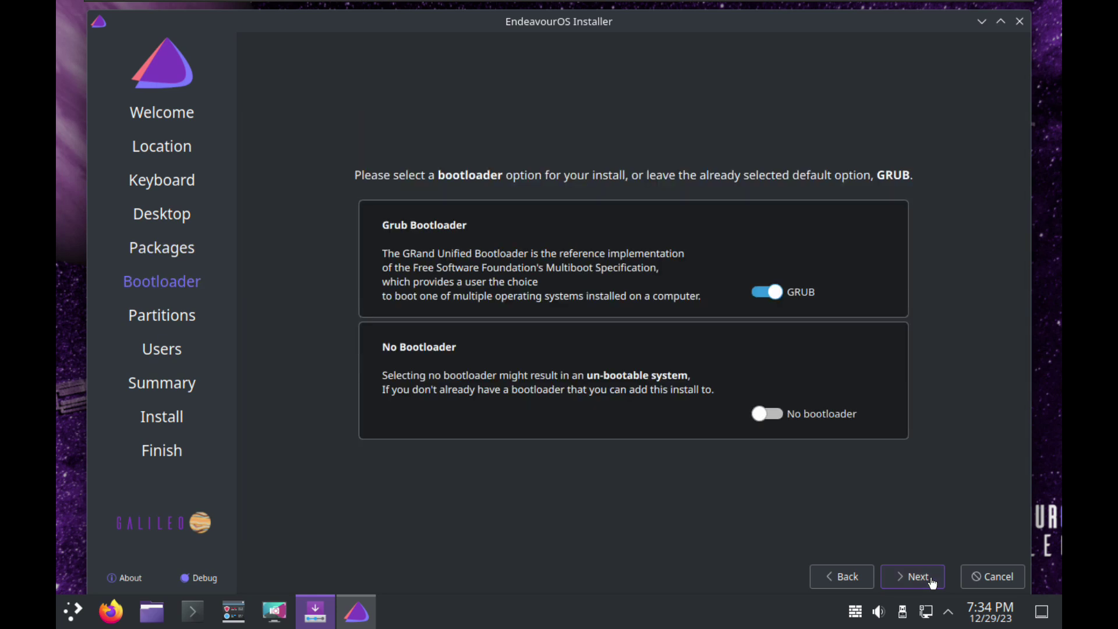
# Keep the GRUB bootloader and choose to erase the whole disk with No Swap and an ext4 file system.
pyautogui.click(930, 577)
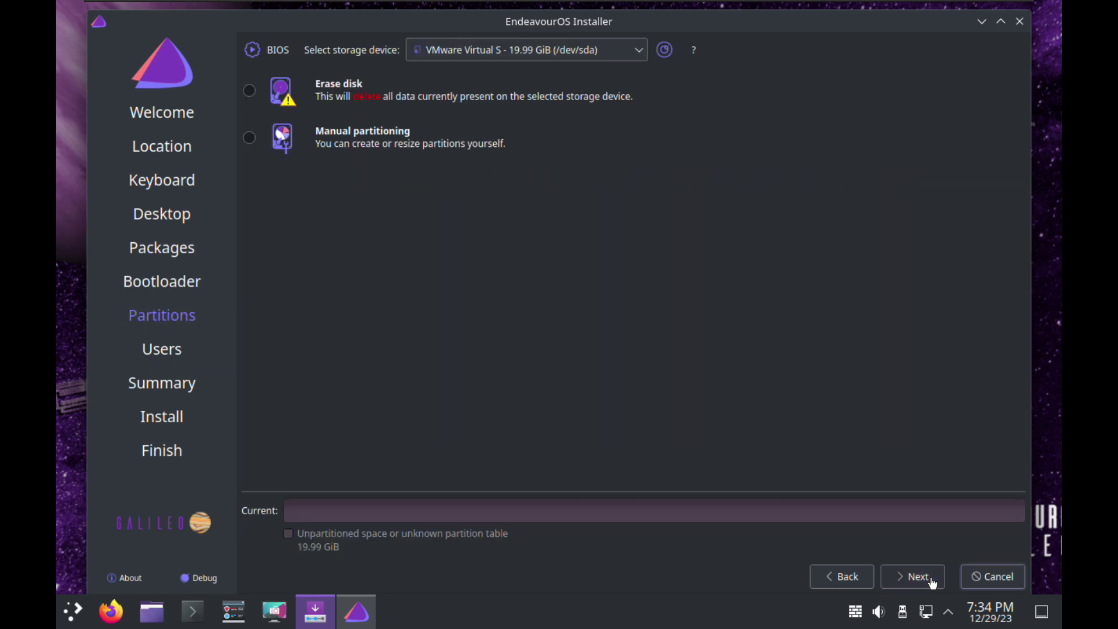
pyautogui.click(358, 95)
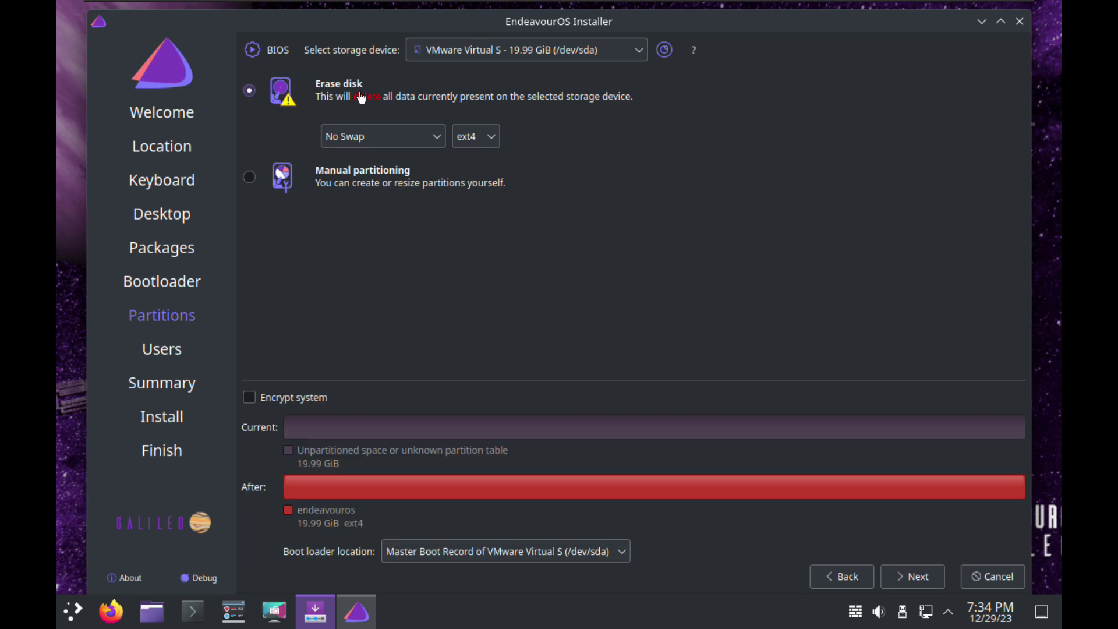
pyautogui.click(924, 583)
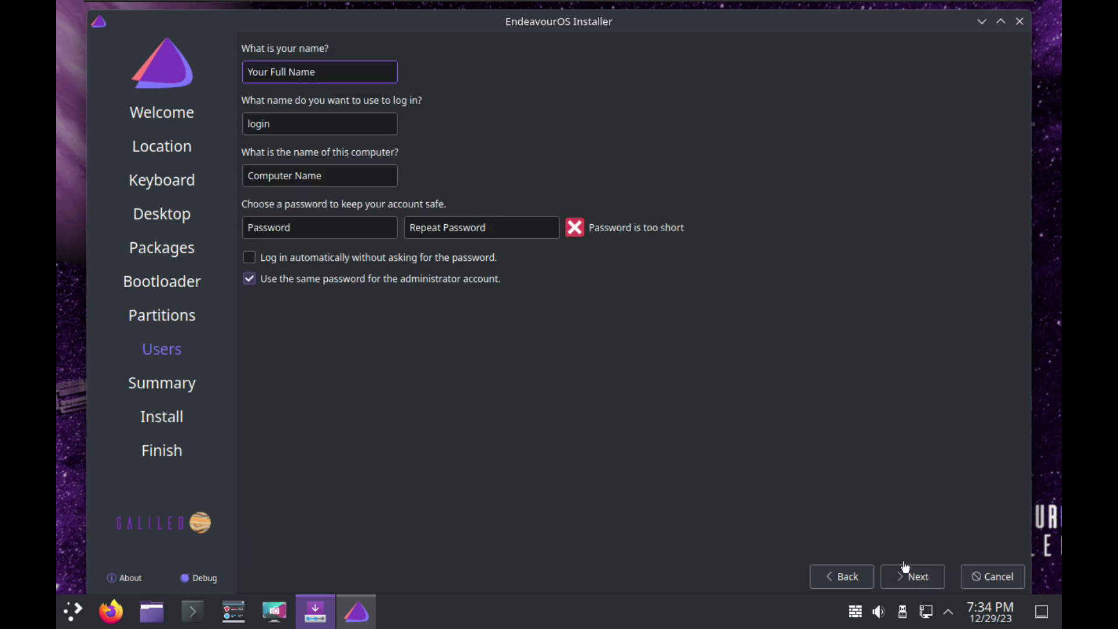
# Enter InstallOS as the user's name, keep the suggested login, and name the computer endeavouros.
pyautogui.write('InstallOS')
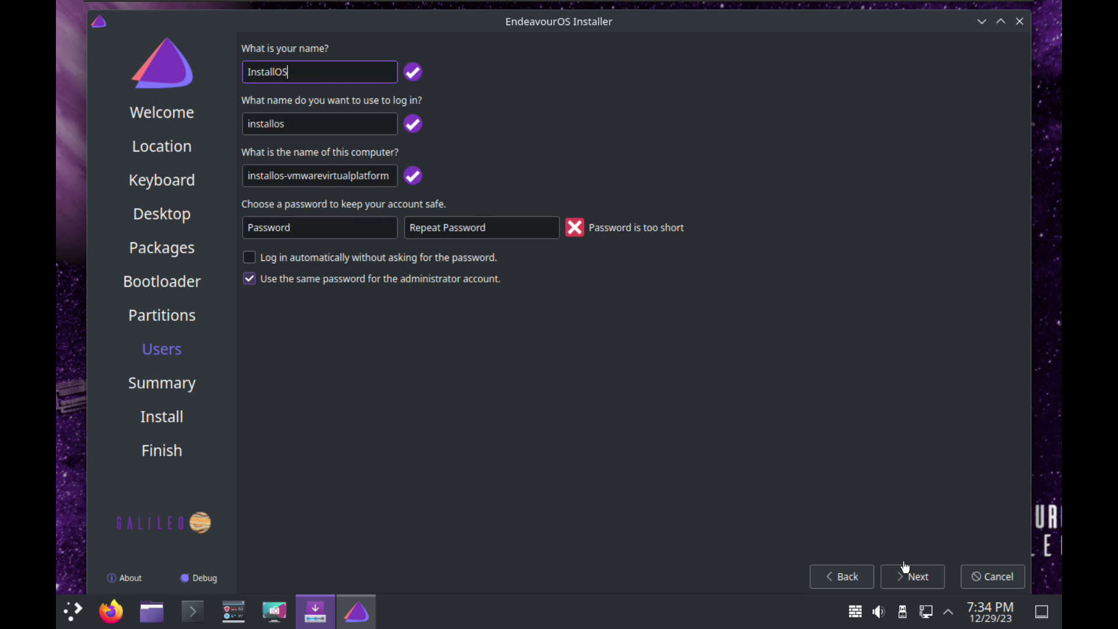
pyautogui.press('Tab')
pyautogui.press('Tab')
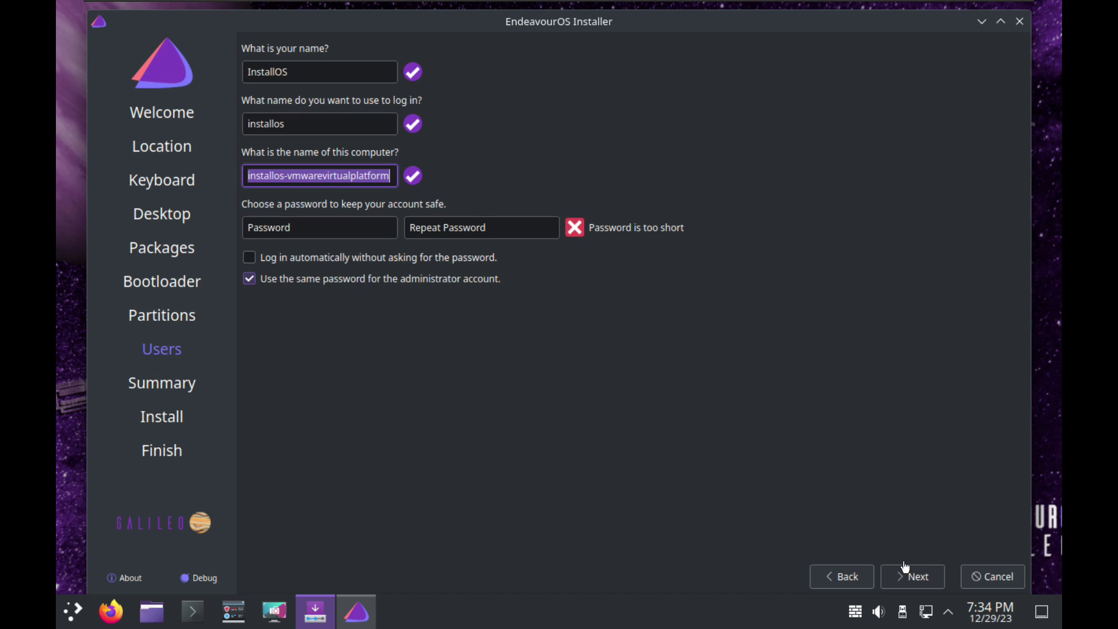
pyautogui.write('endeav')
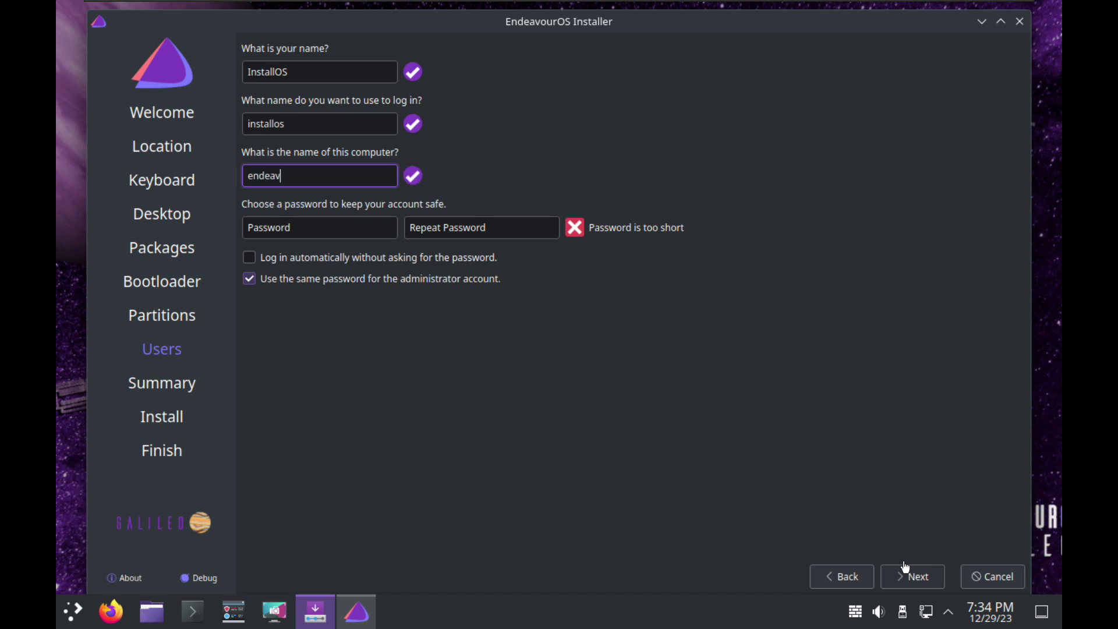
pyautogui.write('ours')
pyautogui.write('os')
# Enter the account password and repeat it for confirmation.
pyautogui.press('Tab')
pyautogui.write('1')
pyautogui.press('Tab')
pyautogui.write('1')
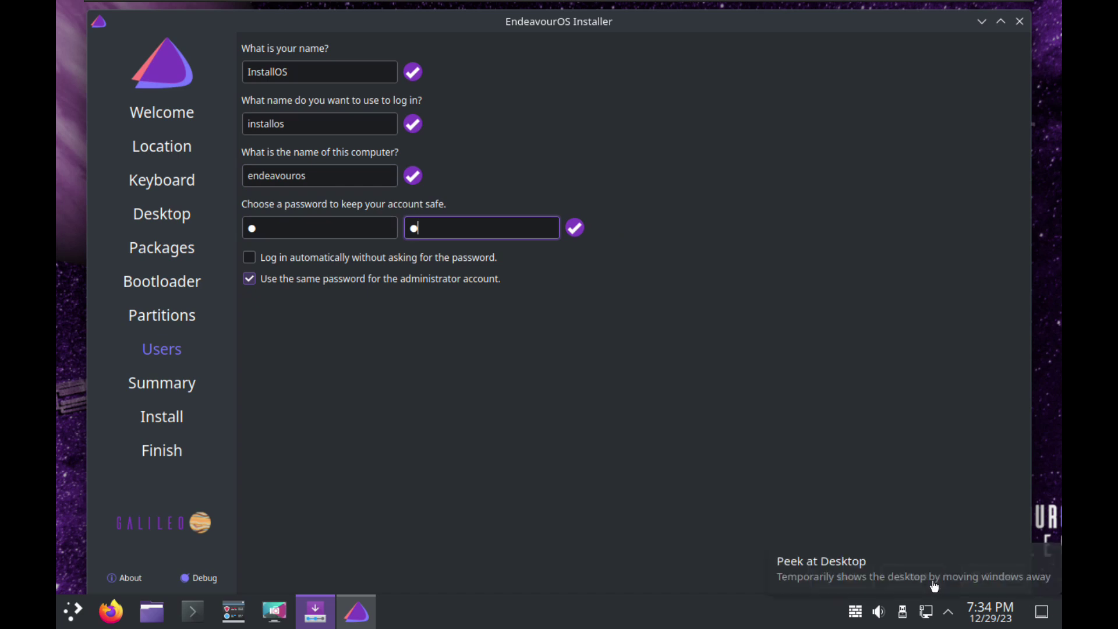
# Proceed to the installation summary and start installing, confirming the changes to the disk.
pyautogui.click(934, 585)
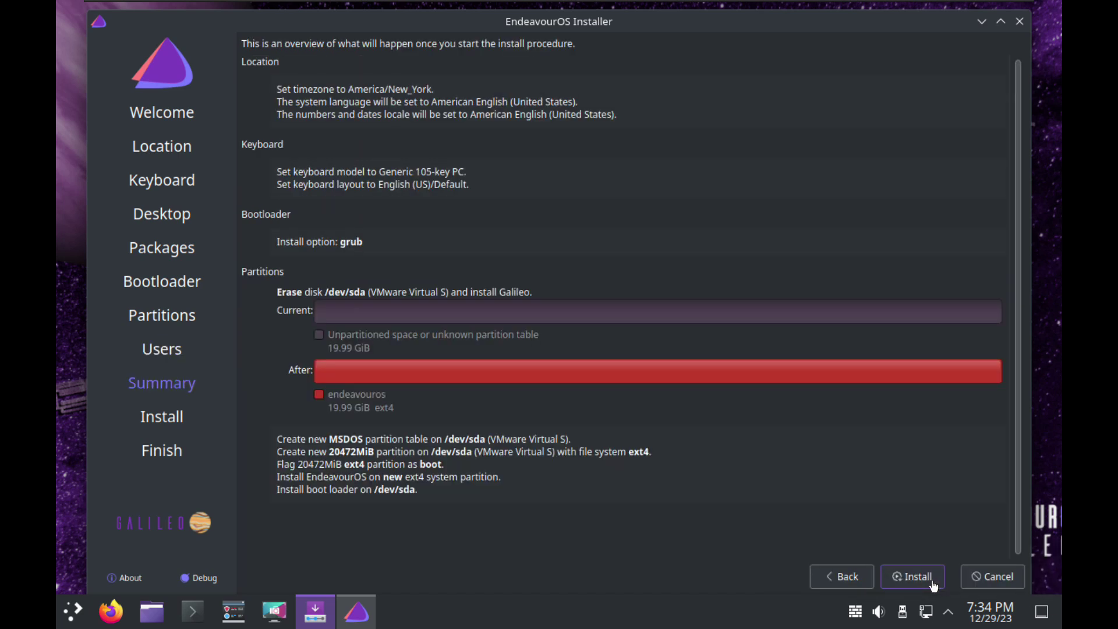
pyautogui.click(934, 585)
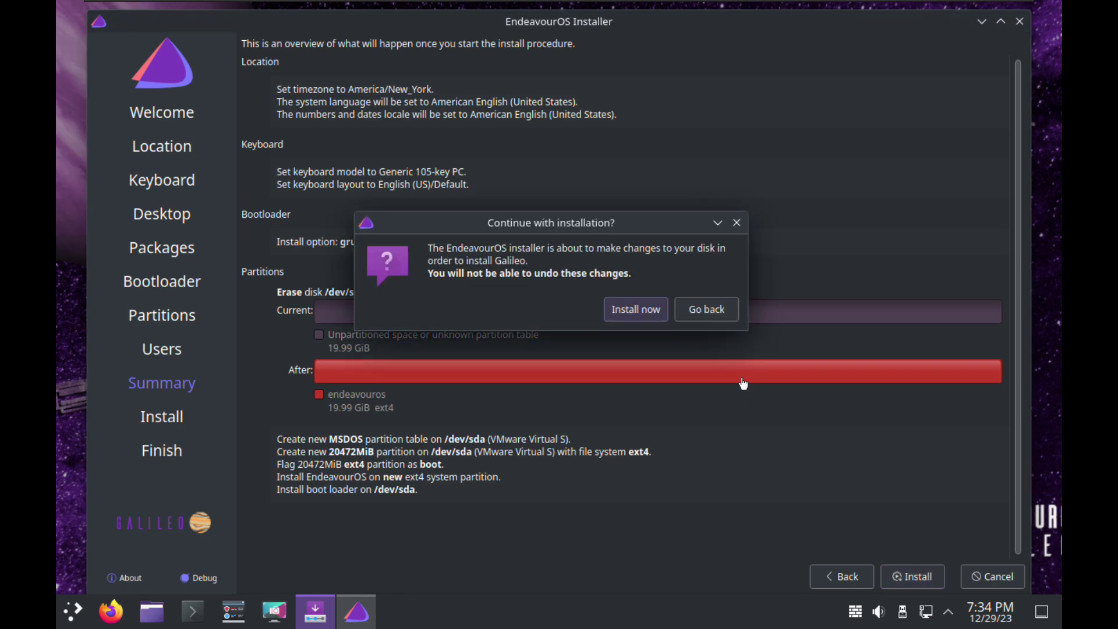
pyautogui.click(656, 318)
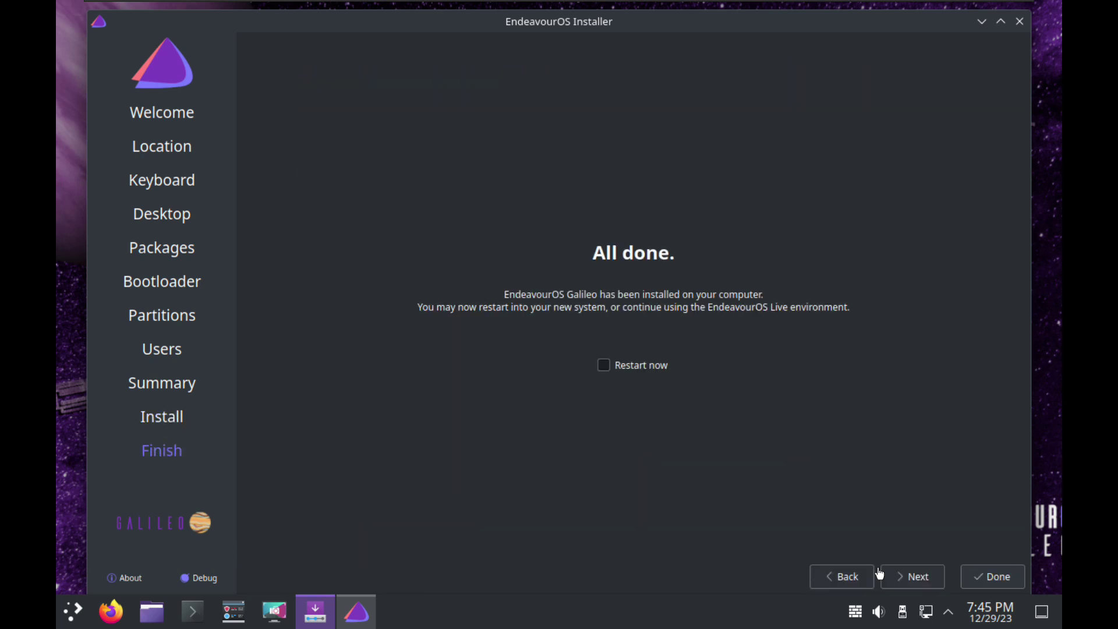
# Finish the installer with a restart, boot the EndeavourOS Linux entry, and log in with the account password.
pyautogui.click(638, 368)
pyautogui.click(981, 582)
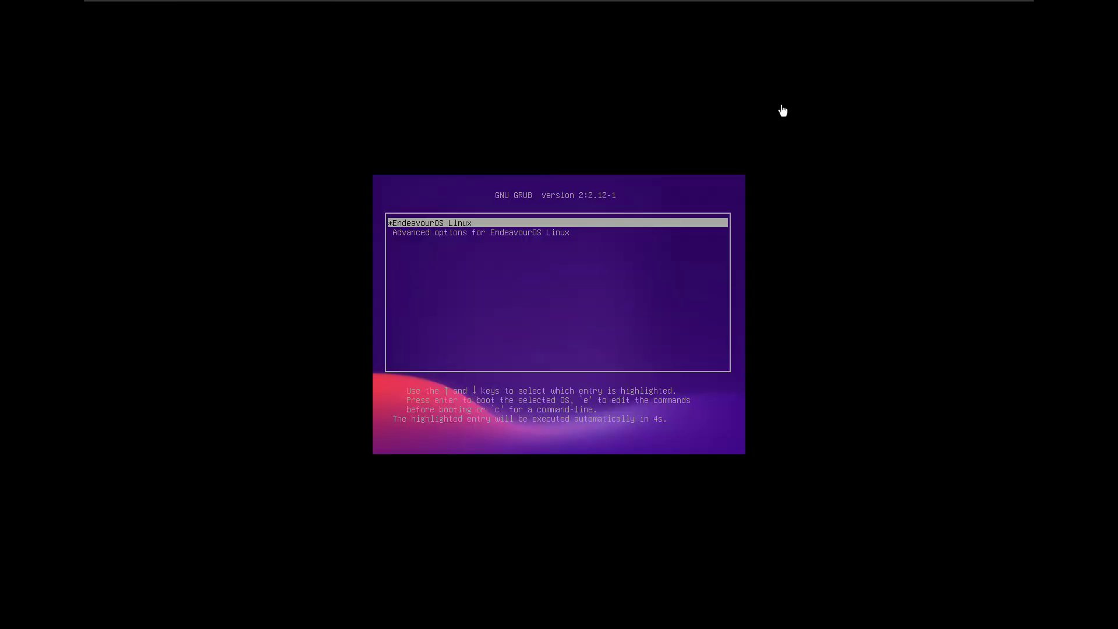
pyautogui.press('Return')
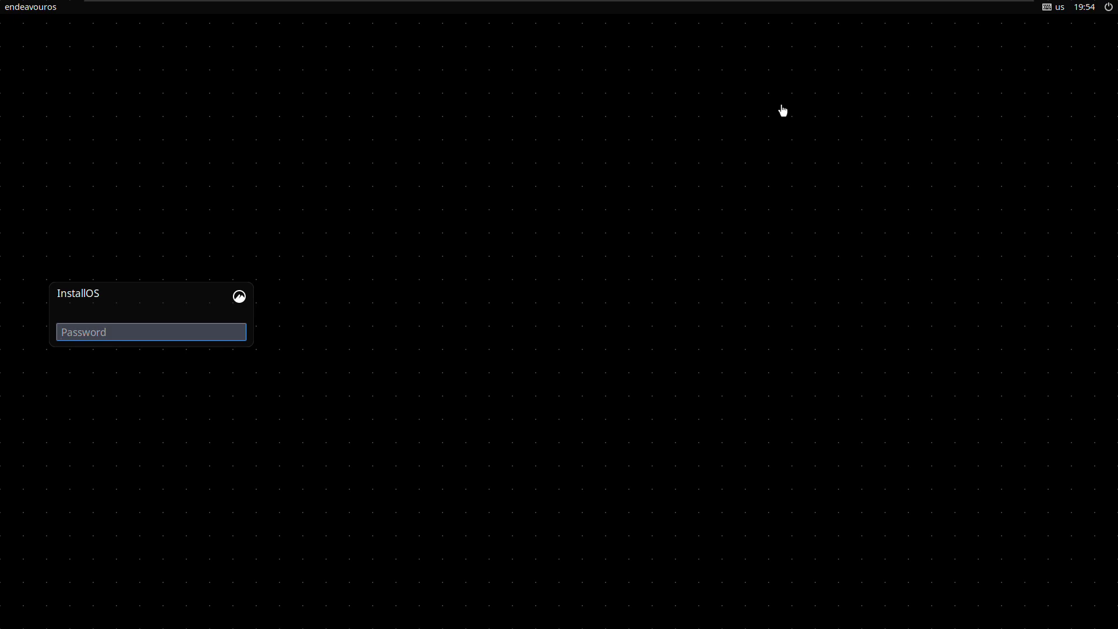
pyautogui.press('Return')
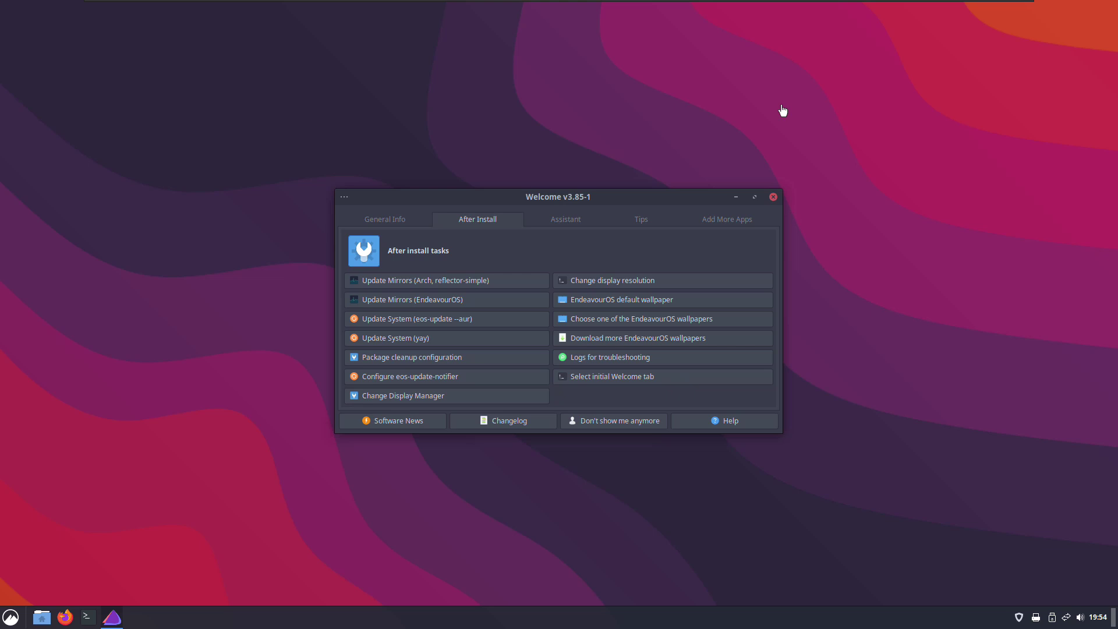
# Open System Settings and view the system information, including the operating system, Cinnamon version and kernel.
pyautogui.click(783, 111)
pyautogui.click(11, 616)
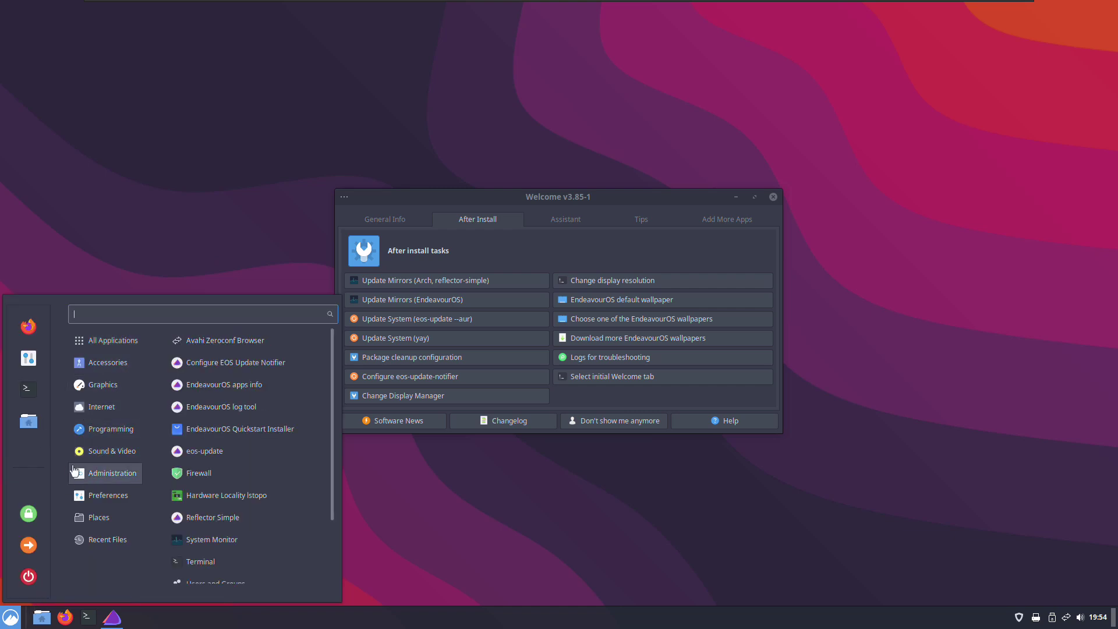
pyautogui.click(30, 359)
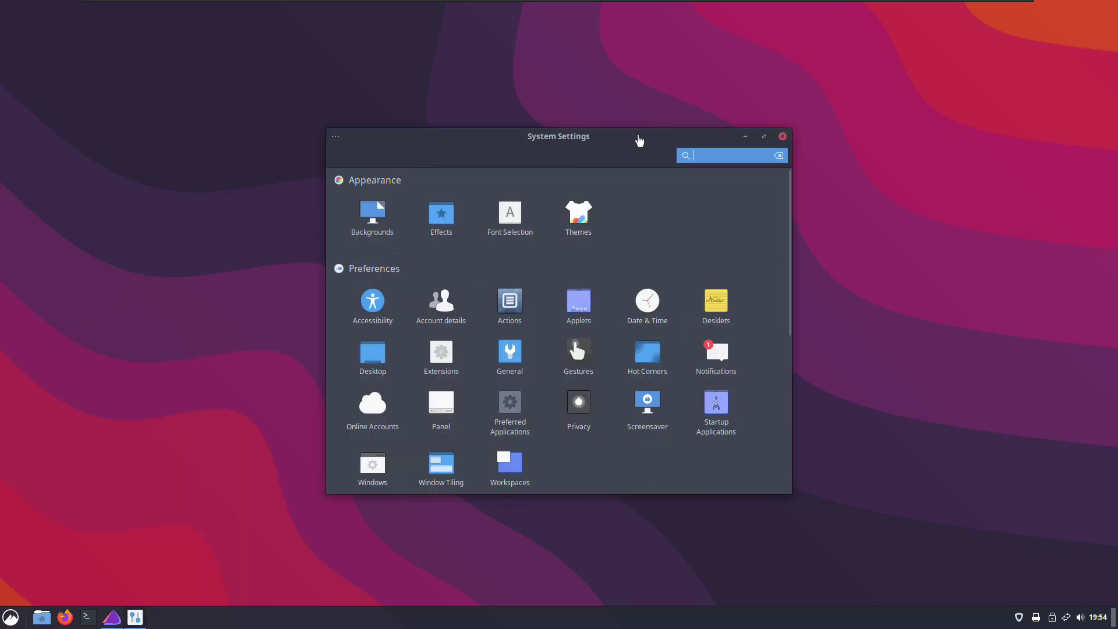
pyautogui.moveTo(639, 140); pyautogui.dragTo(668, 132)
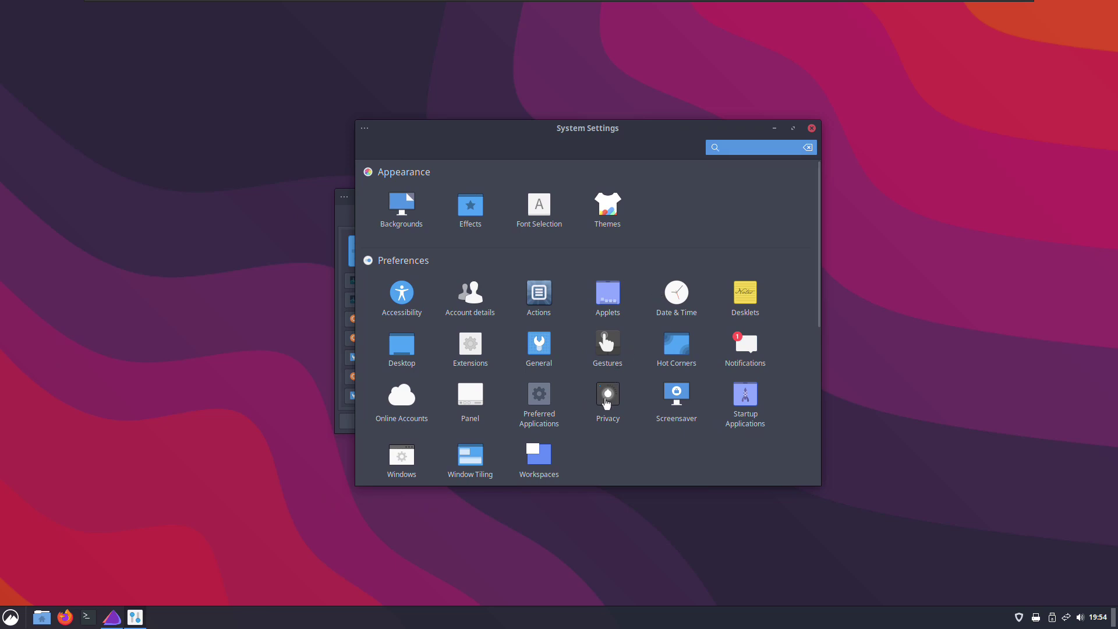
pyautogui.scroll(-5, 629, 454)
pyautogui.click(533, 353)
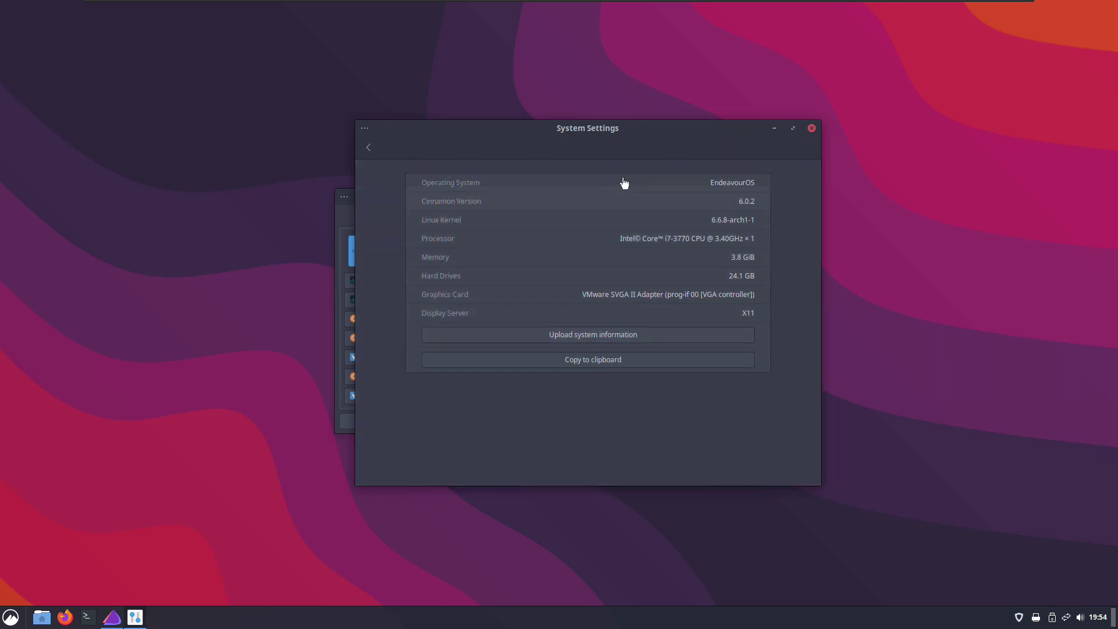
# Move the System Settings window aside to uncover the Welcome window, and close the Welcome window.
pyautogui.moveTo(666, 145); pyautogui.dragTo(883, 126)
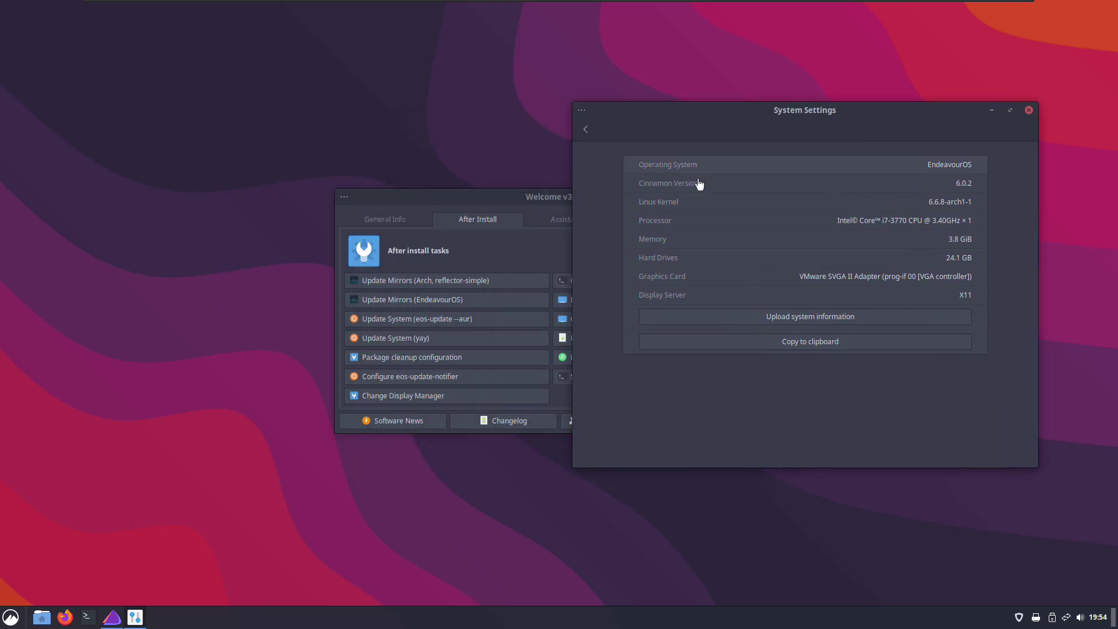
pyautogui.click(569, 196)
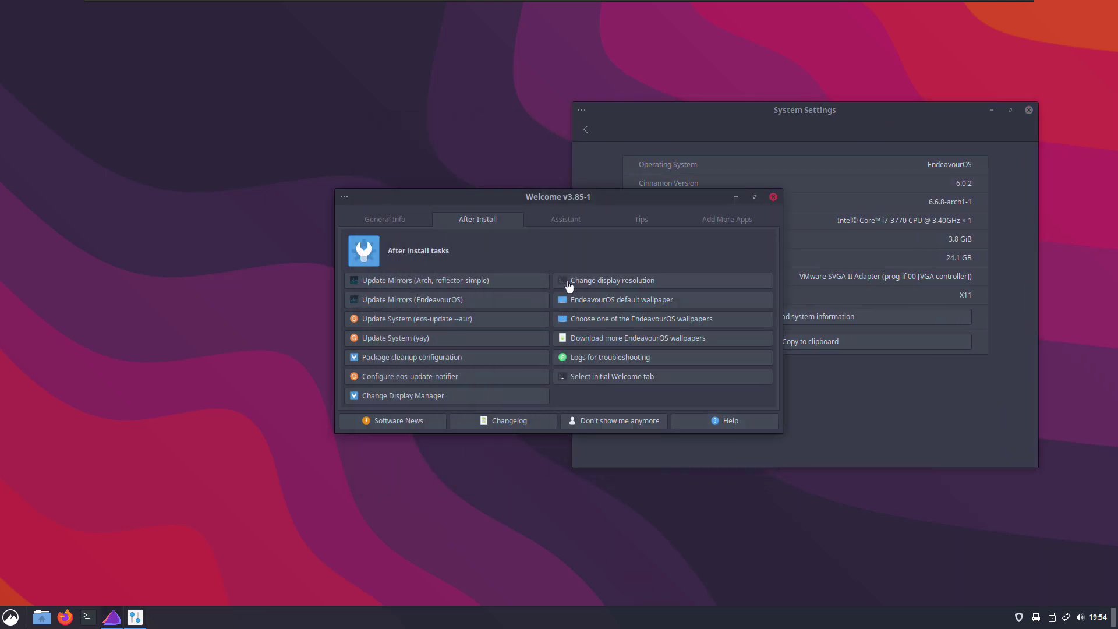
pyautogui.hotkey('alt', 'F4')
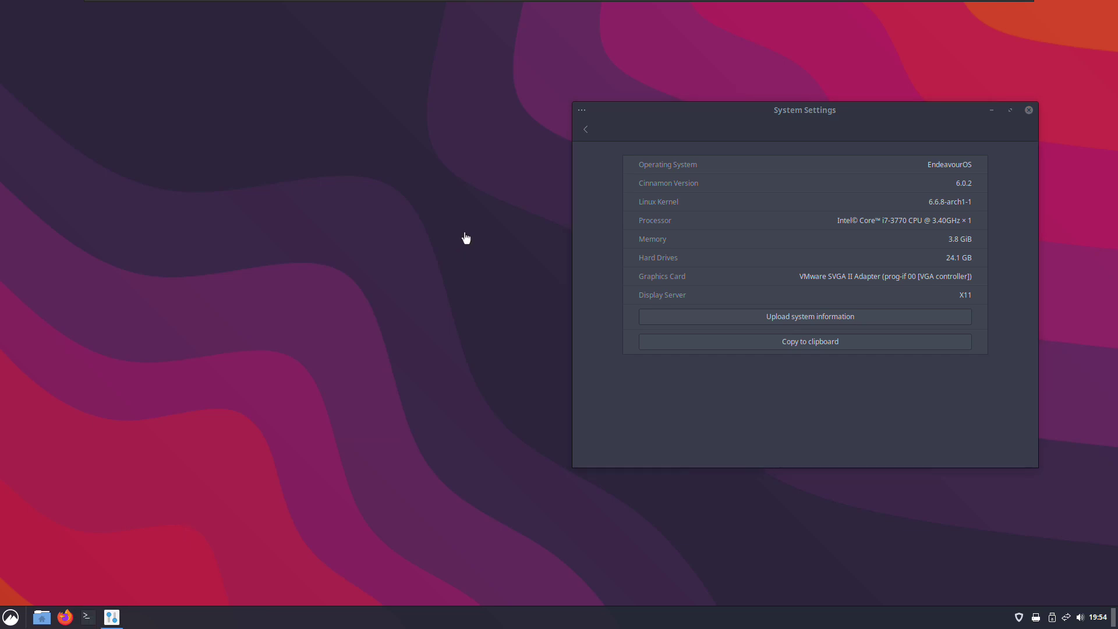
# Open a terminal clear of the System Settings window, enlarge its text by two zoom levels, and run neofetch to view the system details.
pyautogui.moveTo(402, 31); pyautogui.dragTo(246, 92)
pyautogui.moveTo(405, 368); pyautogui.dragTo(549, 436)
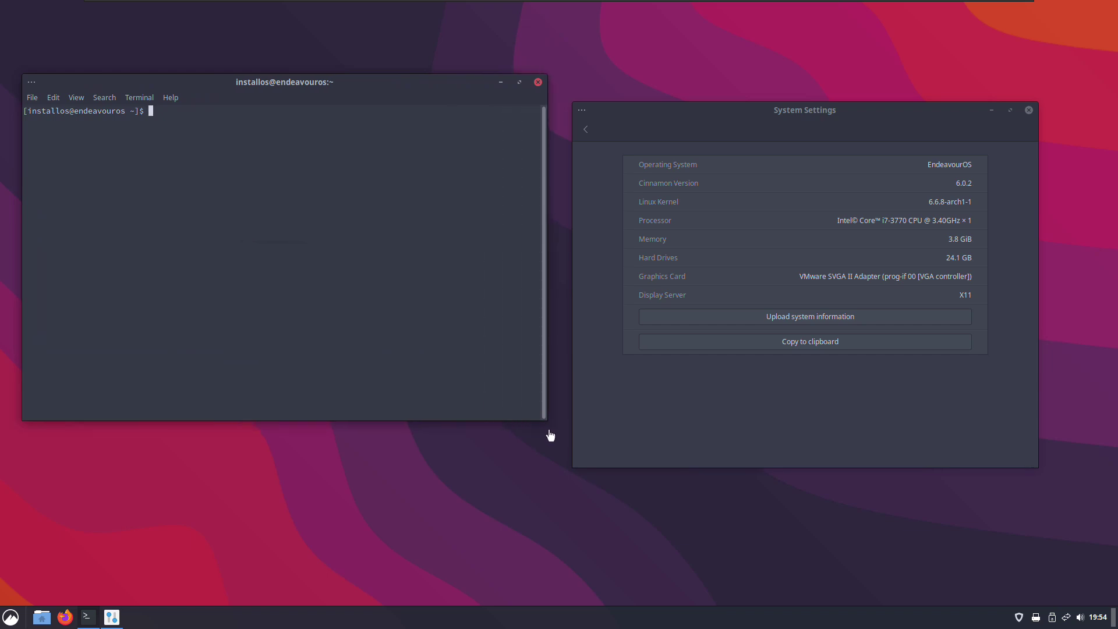
pyautogui.hotkey('ctrl', '+')
pyautogui.hotkey('ctrl', '+')
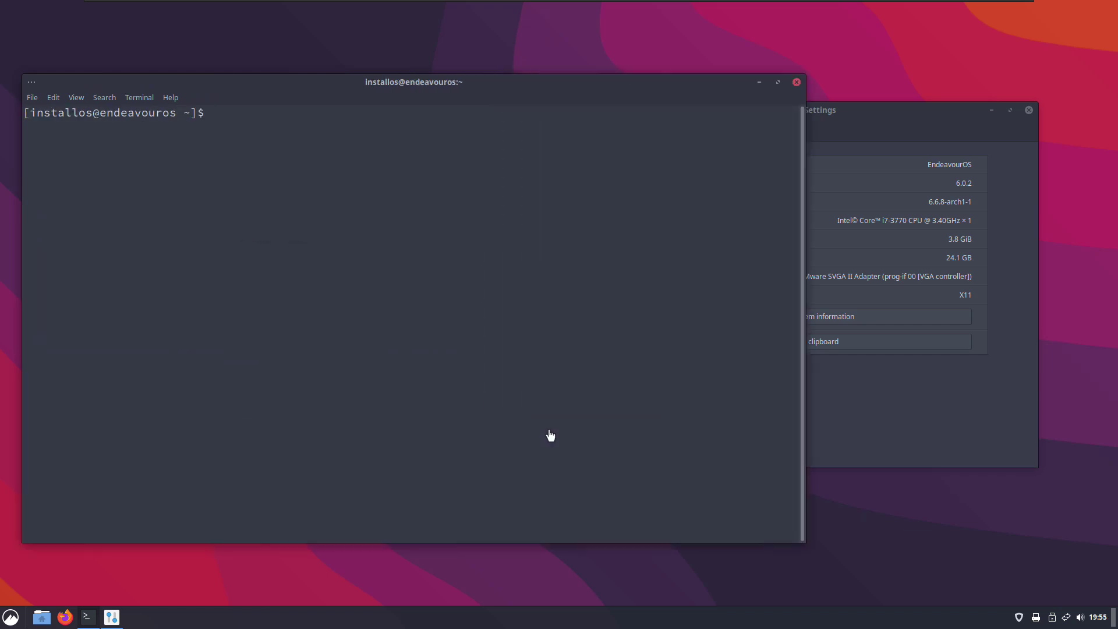
pyautogui.write('neofetch')
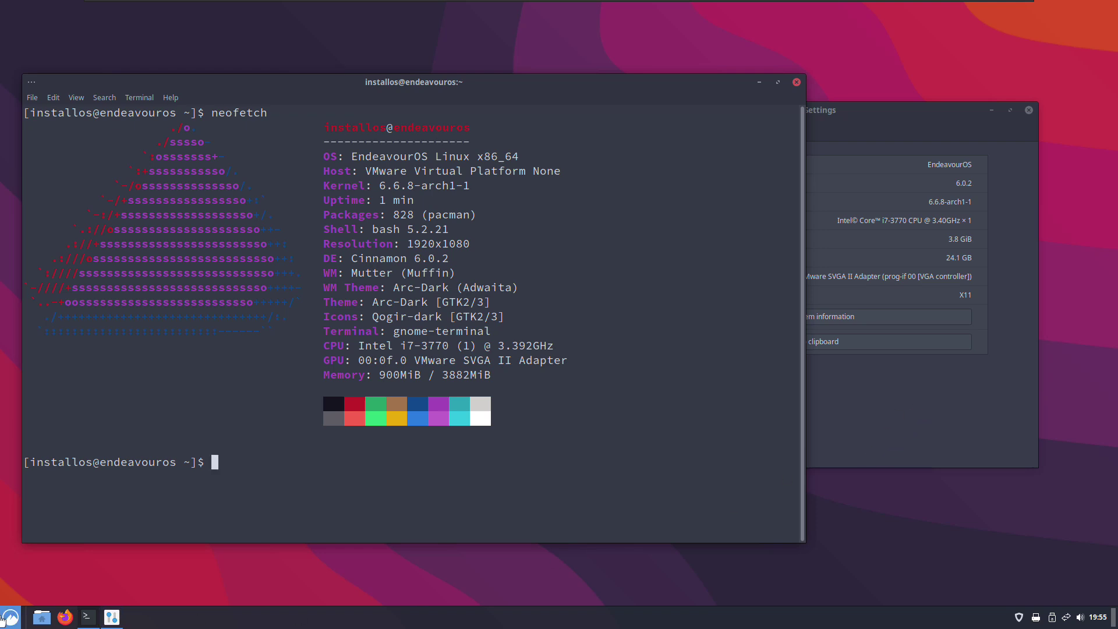
# Shut down the EndeavourOS system from the Cinnamon session and confirm the shutdown.
pyautogui.click(10, 618)
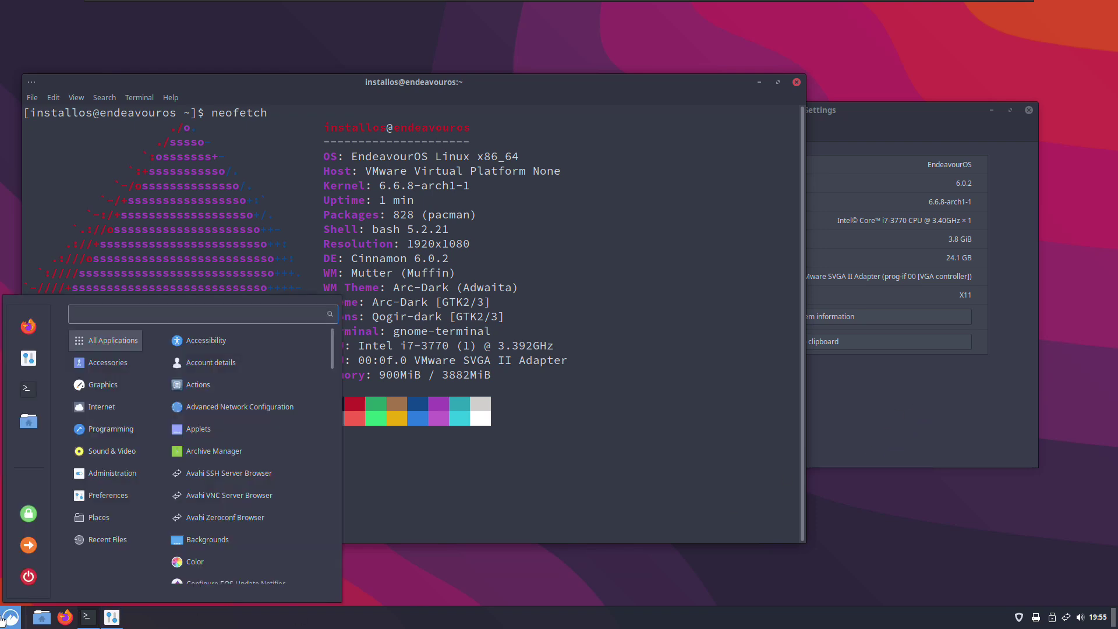
pyautogui.click(28, 577)
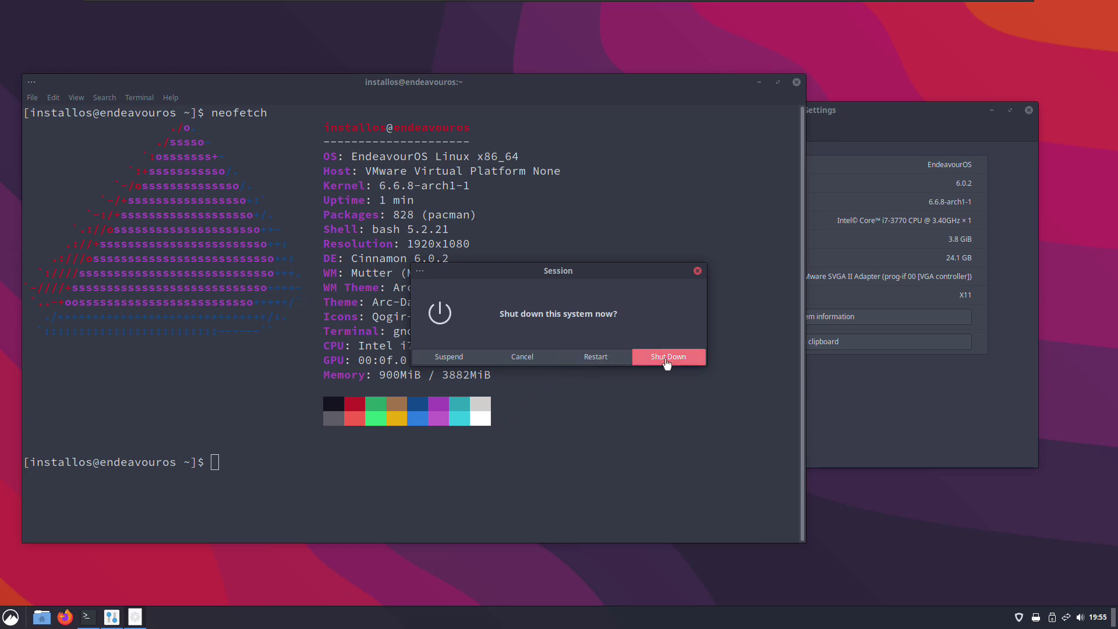
pyautogui.click(667, 357)
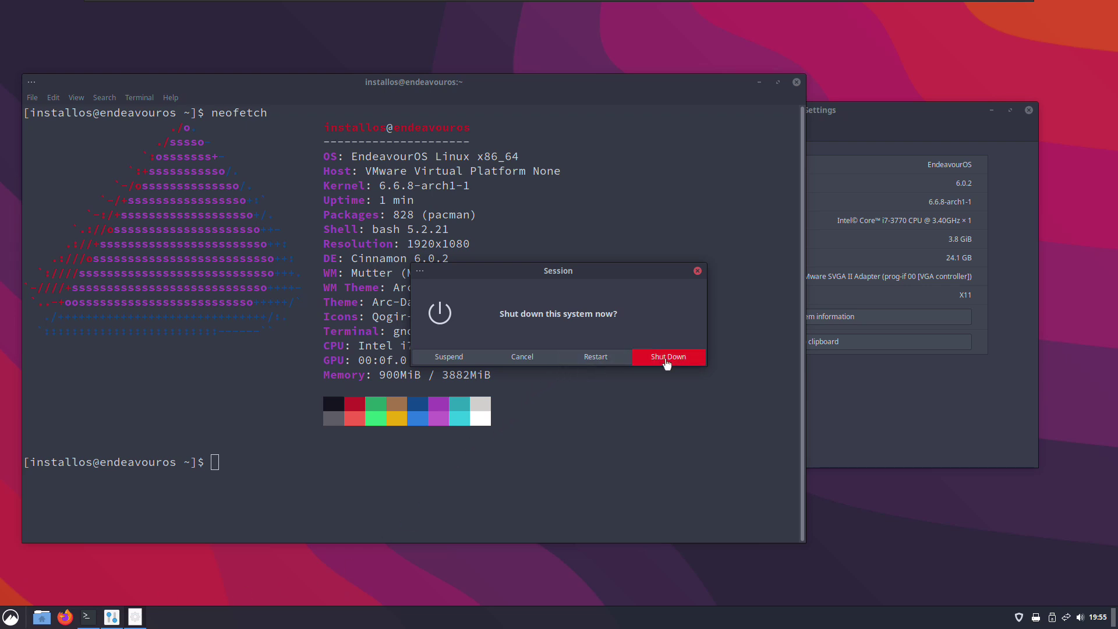